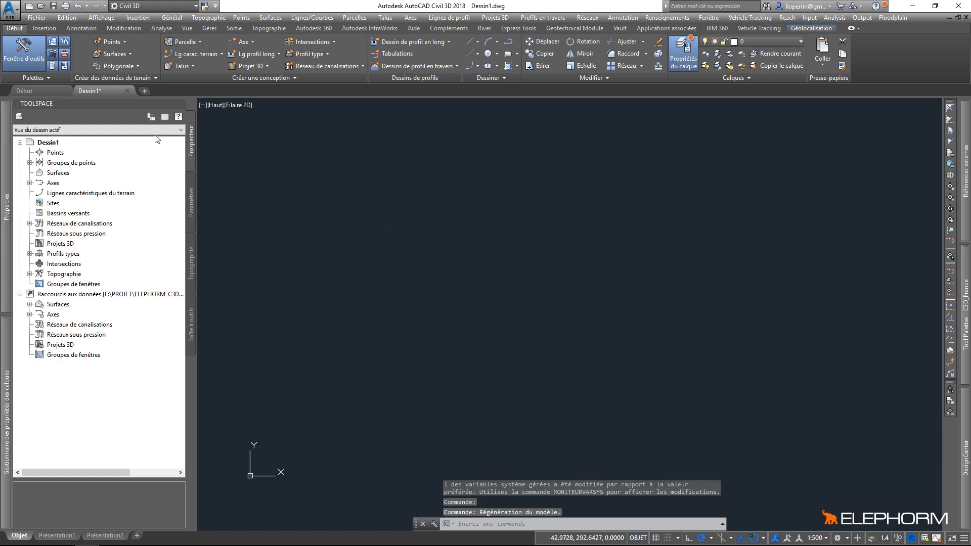
Start saving the drawing under a new name and create a folder named Projet inside ELEPHORM_C3D as its location.
click(10, 8)
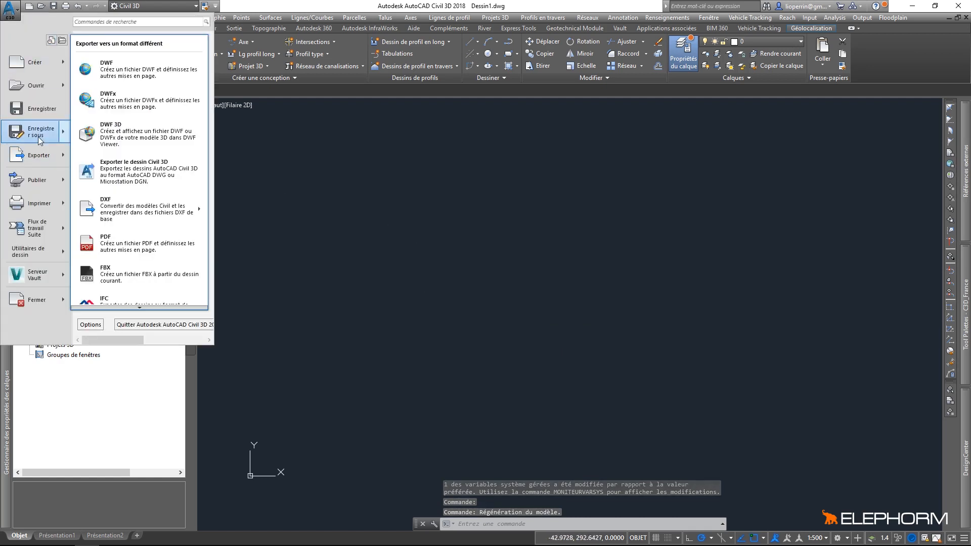
click(432, 340)
key(ctrl+shift+s)
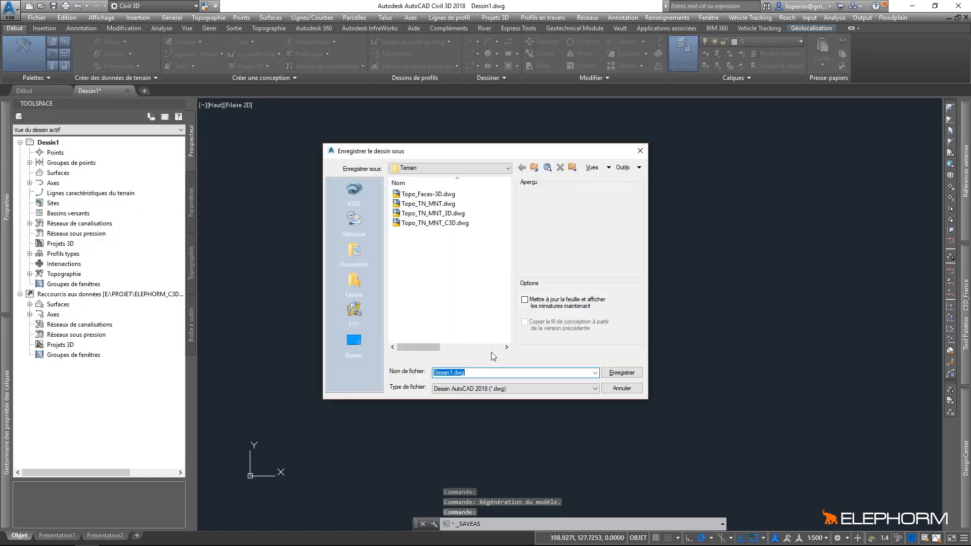
click(534, 167)
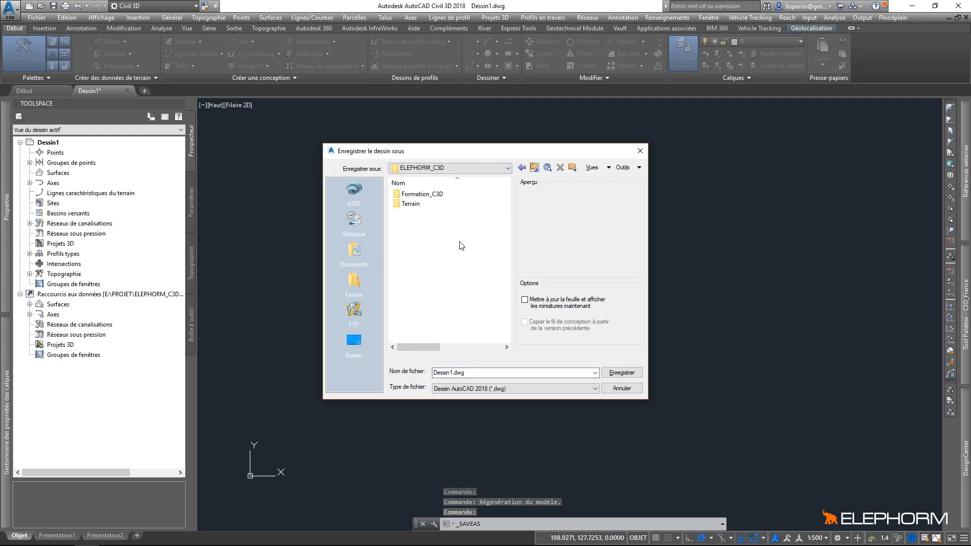
click(572, 168)
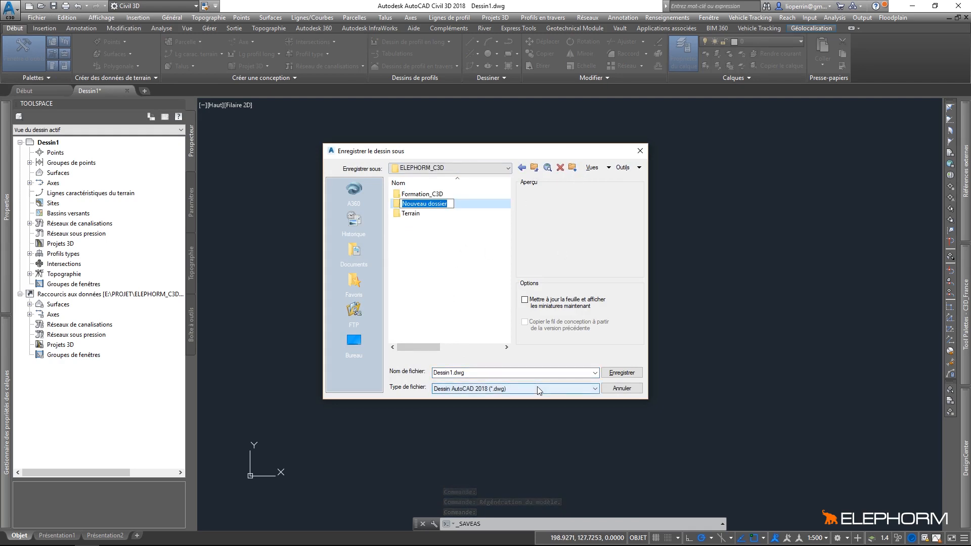
text(Projet)
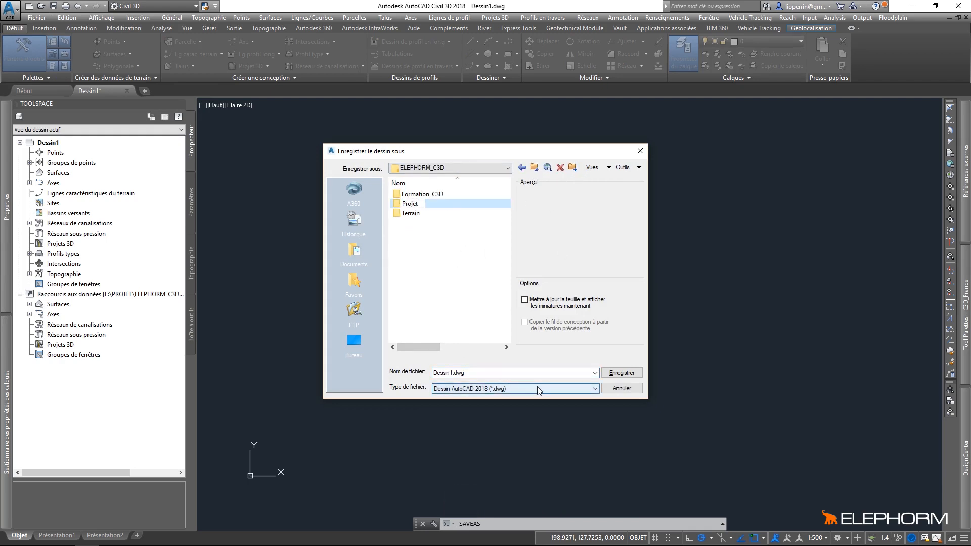
key(Return)
double_click(433, 205)
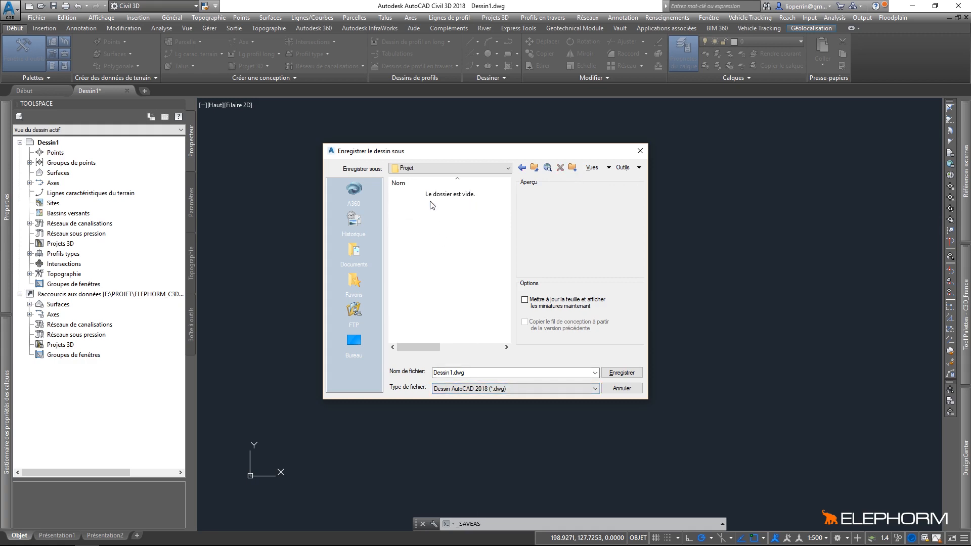
Name the drawing Projet A and save it in the Projet folder.
double_click(475, 373)
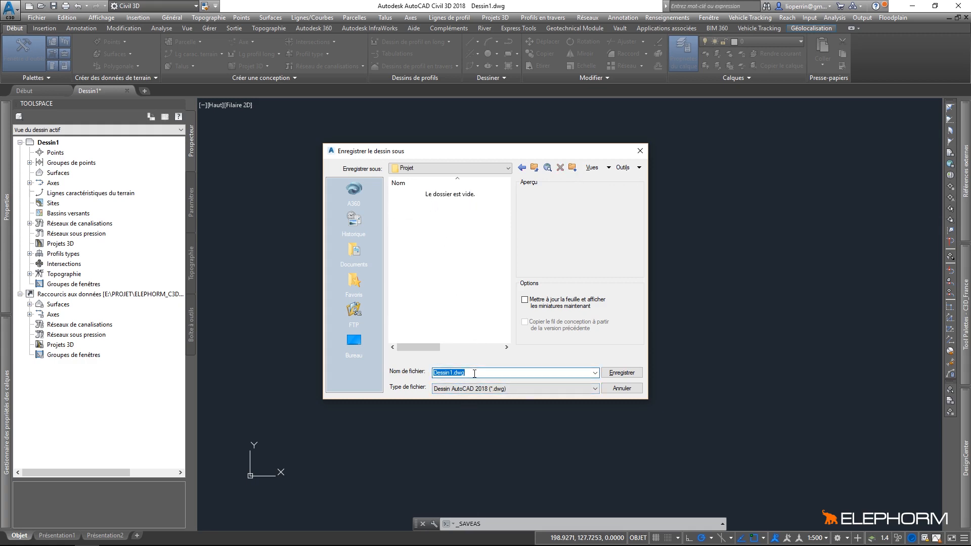
text(Pr)
text(ojet A)
click(620, 373)
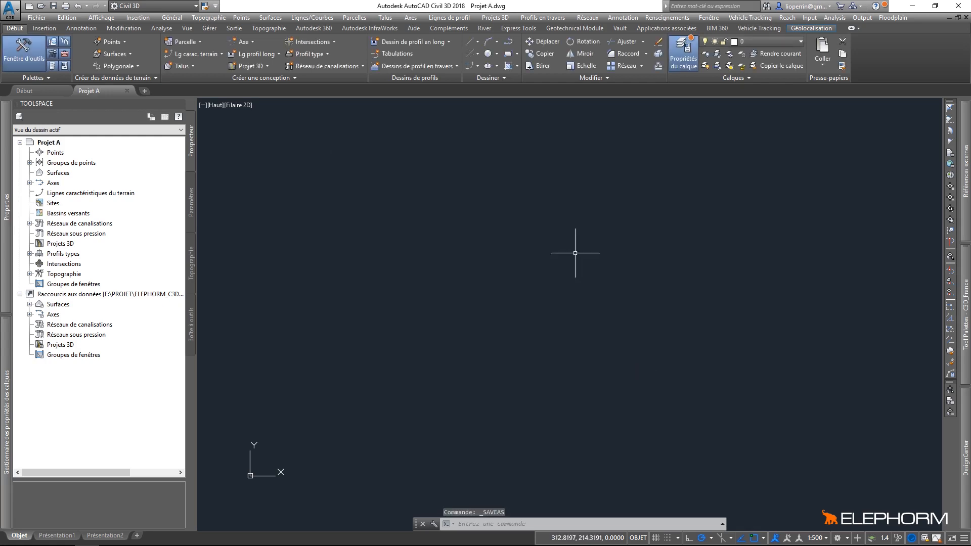
Expand the project's data shortcuts to examine the available surfaces and alignment categories.
click(160, 297)
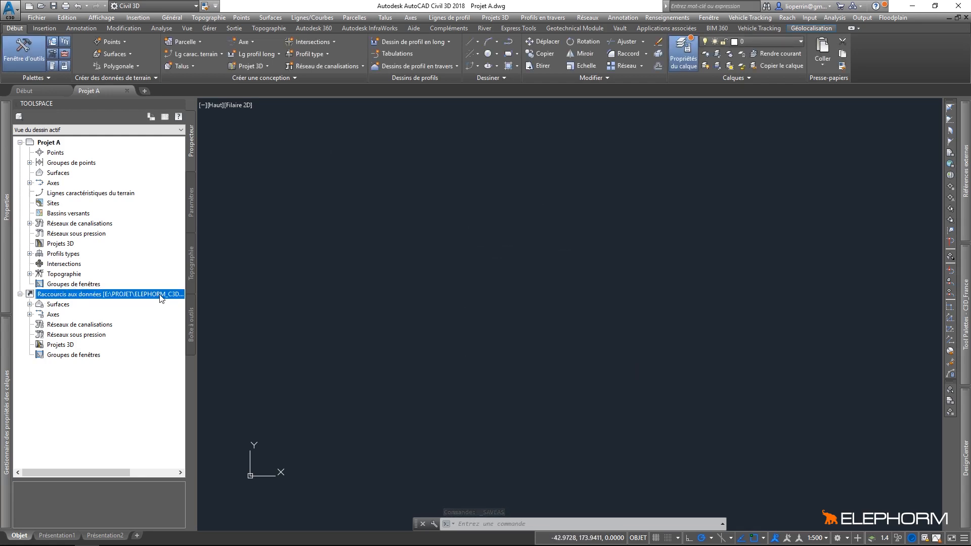
right_click(160, 297)
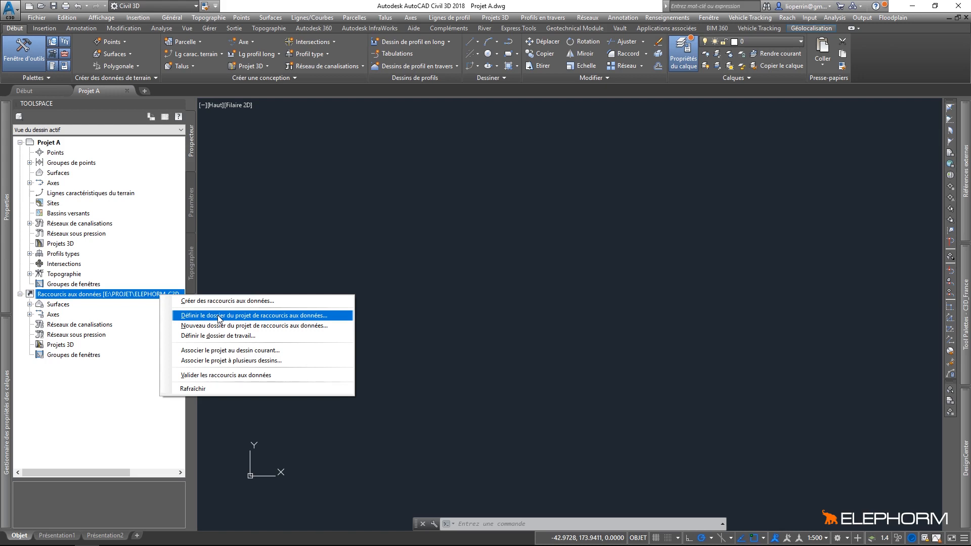
double_click(57, 305)
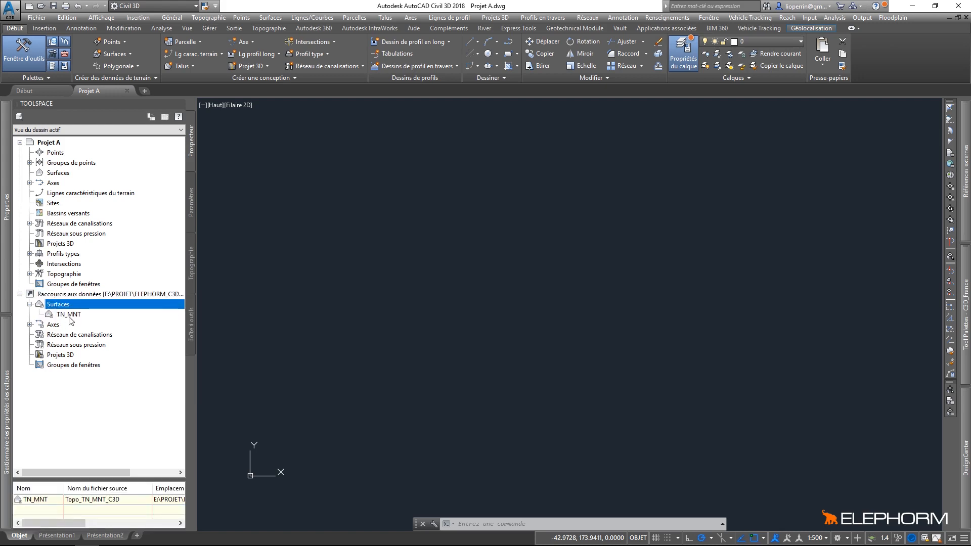
click(69, 314)
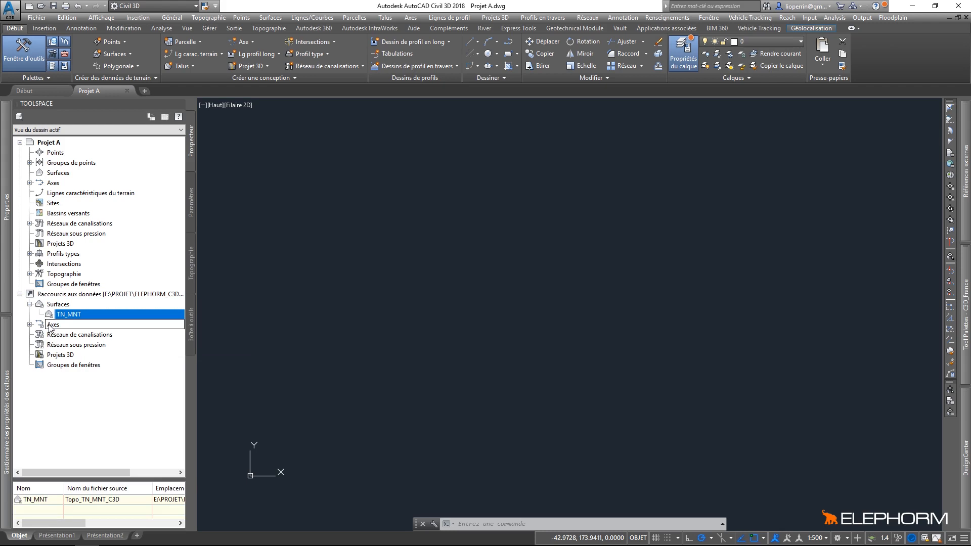
double_click(51, 325)
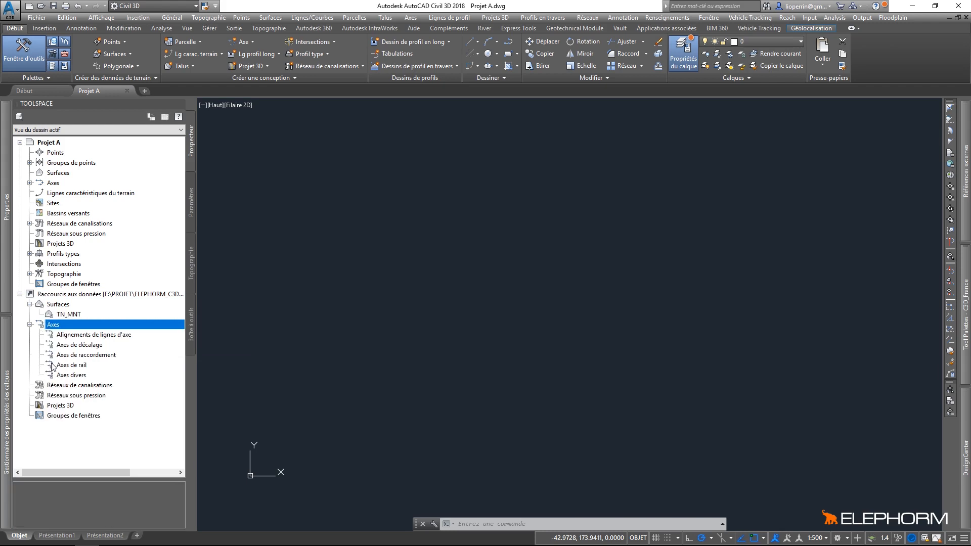
Create a reference to the TN_MNT surface shortcut in the drawing, keeping the Triangle Vert style.
click(71, 316)
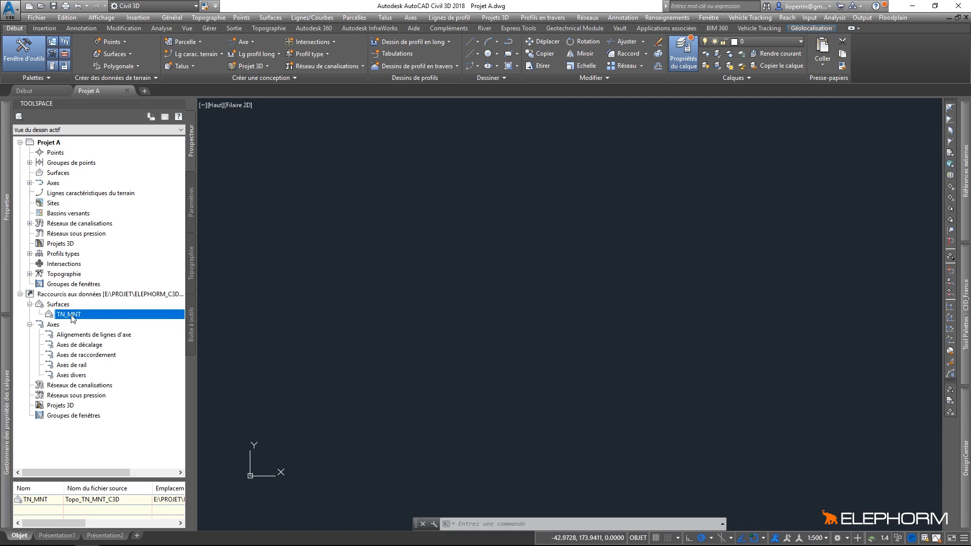
right_click(73, 318)
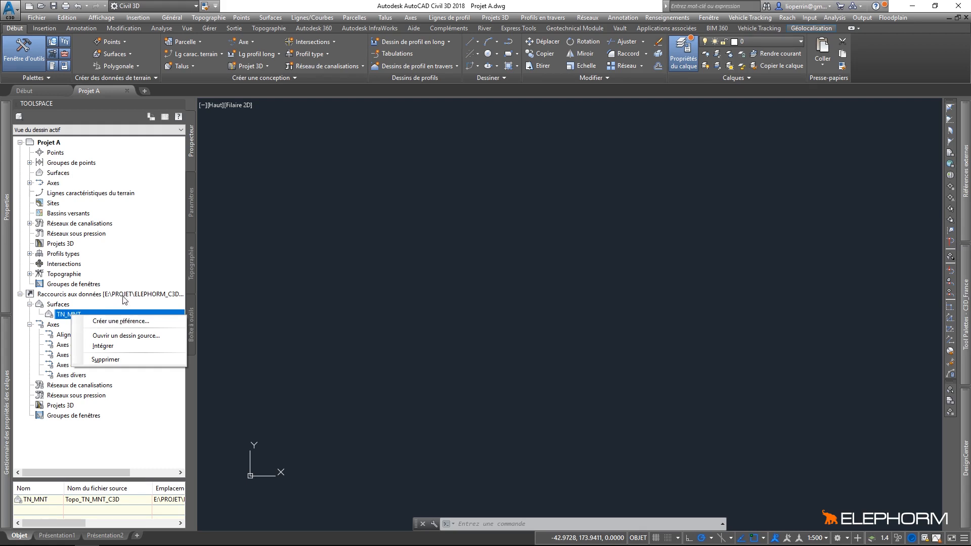
click(124, 321)
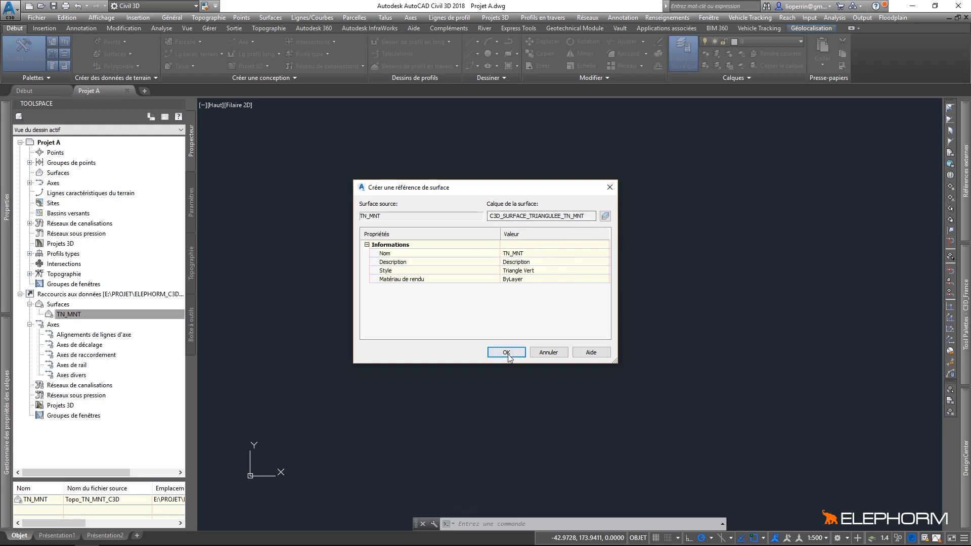
click(551, 272)
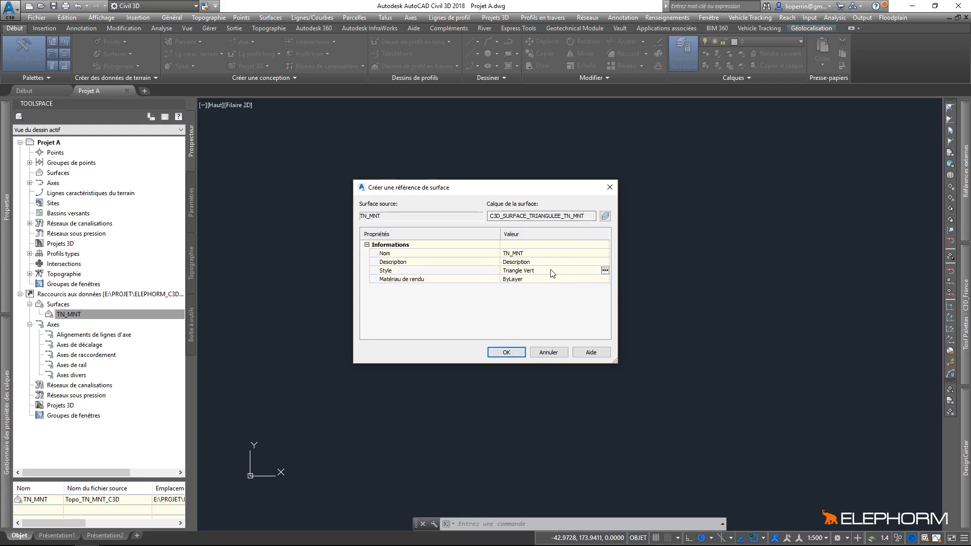
click(605, 271)
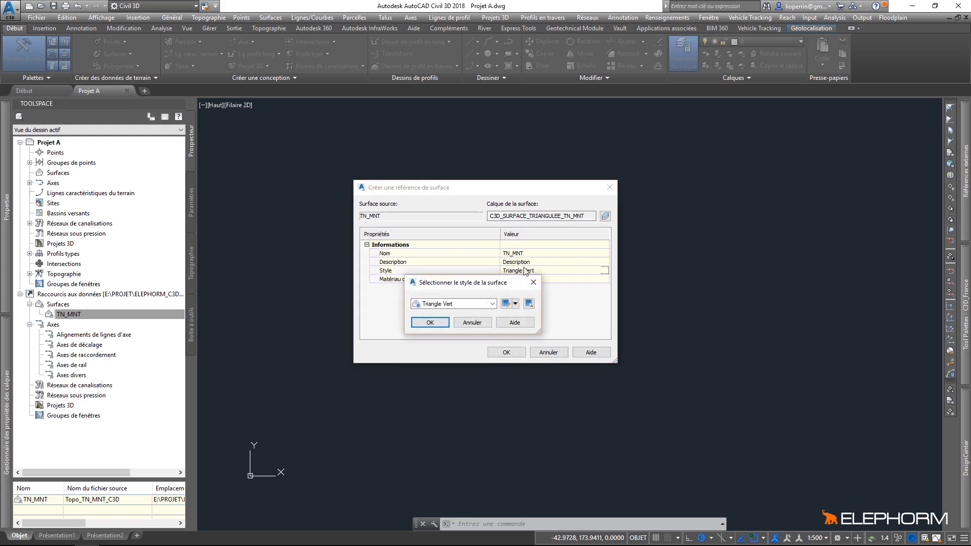
click(492, 304)
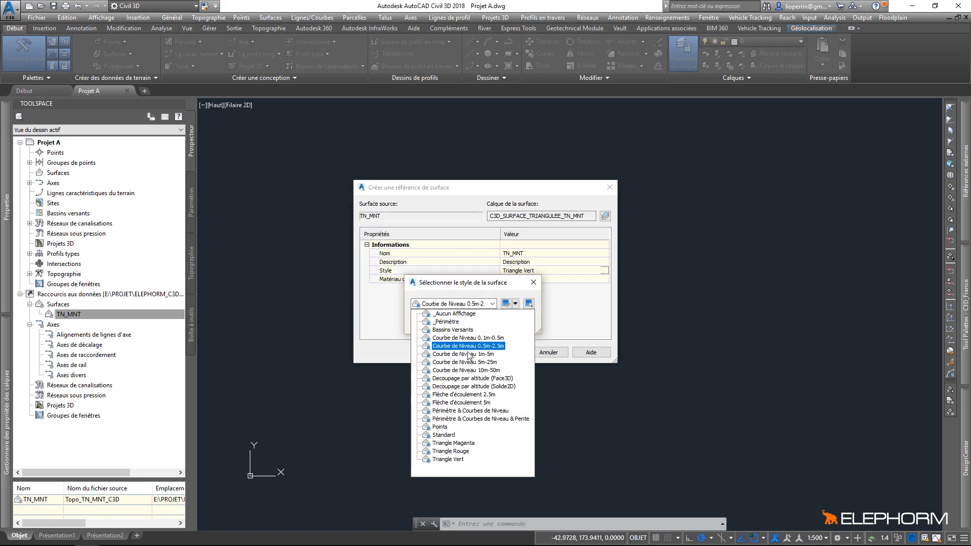
click(563, 307)
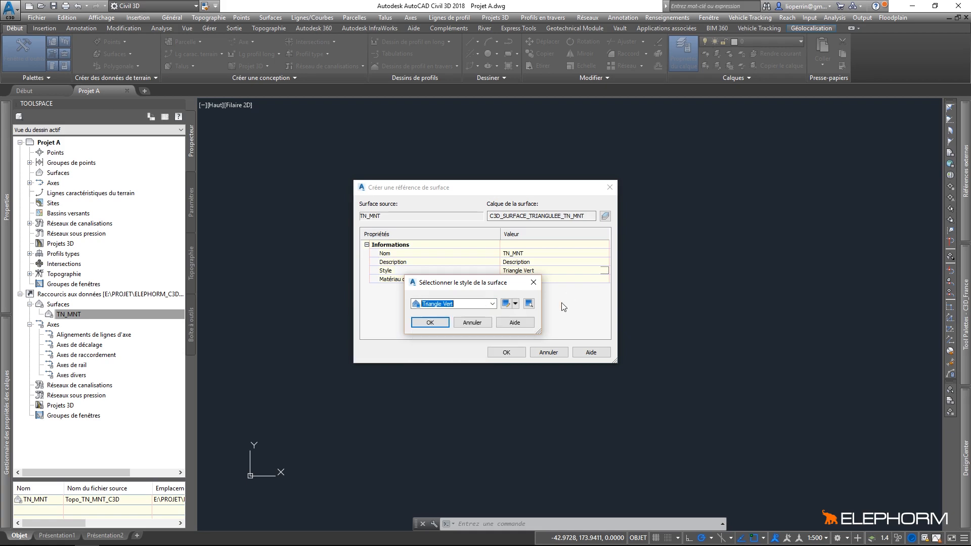
click(438, 326)
click(508, 353)
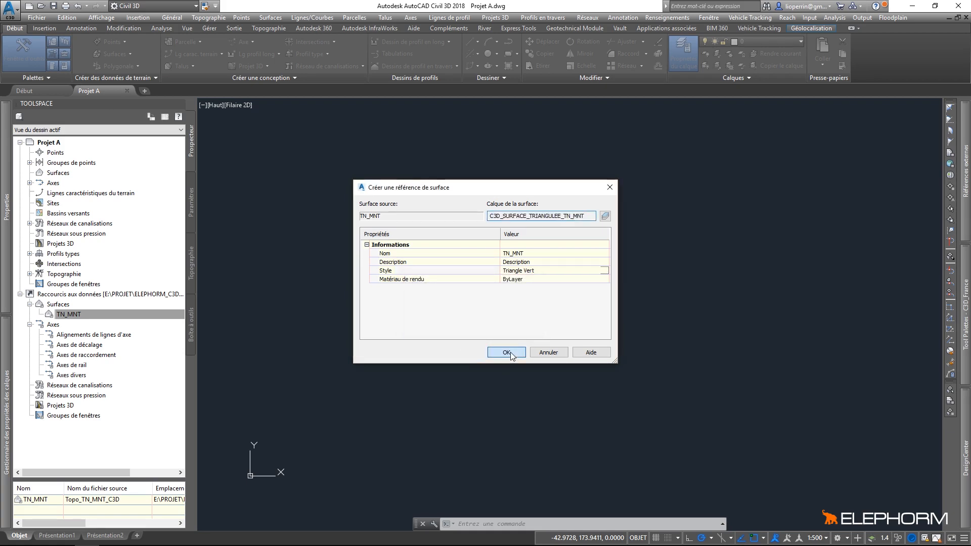
Inspect the referenced TN_MNT surface by expanding its entry under the drawing's surfaces and selecting its mesh in the model.
click(30, 173)
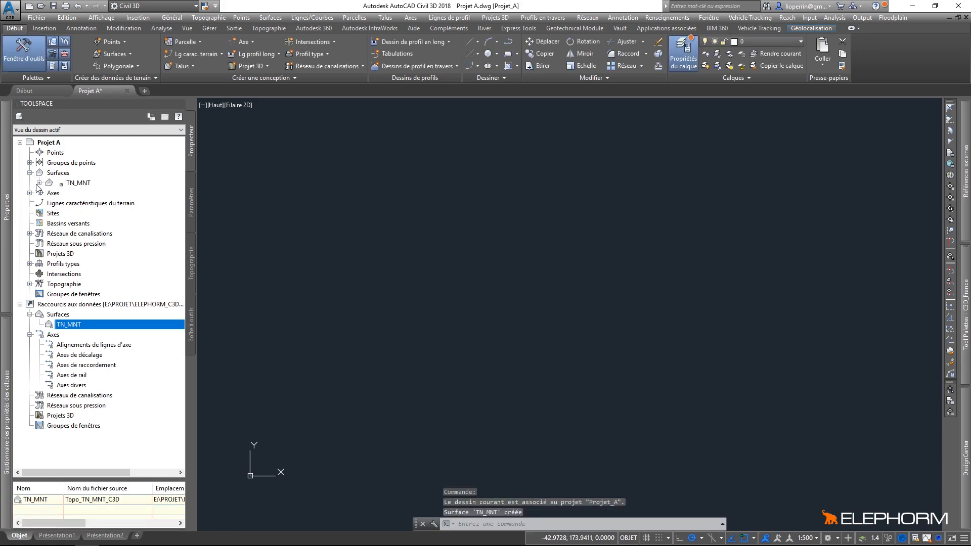
click(39, 183)
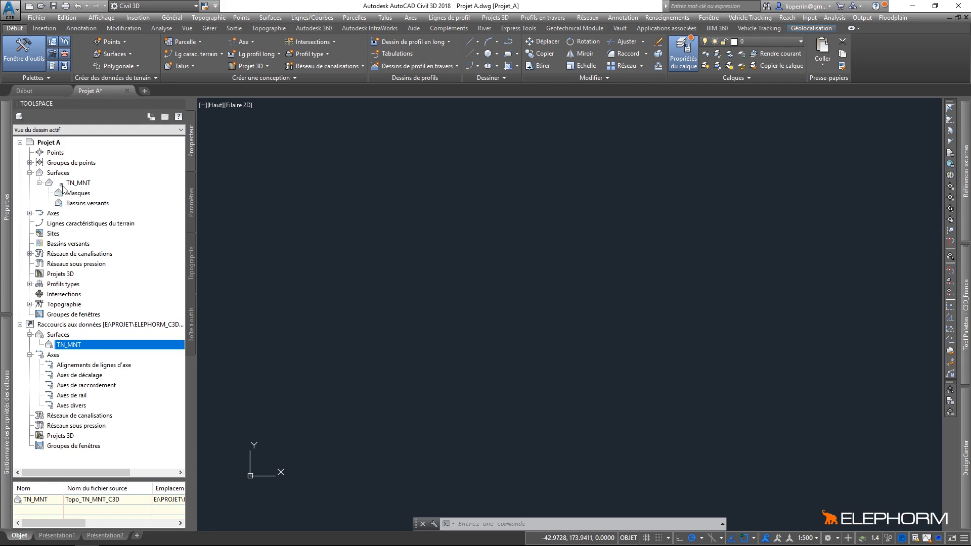
middle_click(380, 278)
middle_click(379, 277)
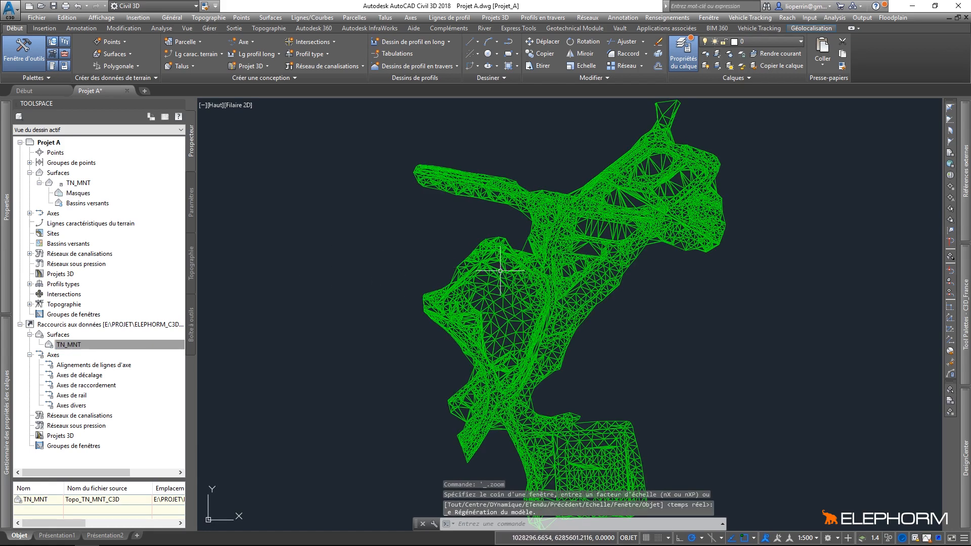
click(499, 290)
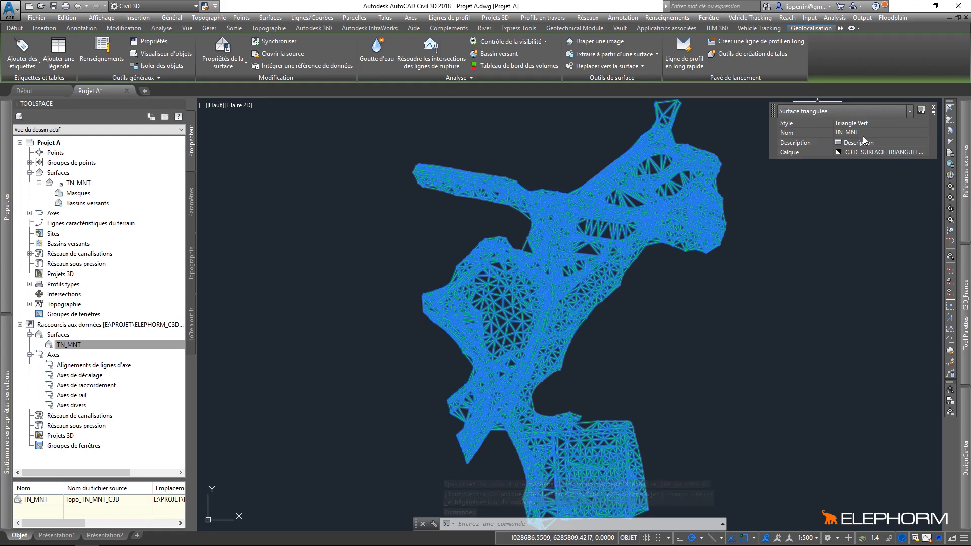
Open the source drawing of the TN_MNT surface shortcut to view it, then close it and return to Projet A.
click(81, 346)
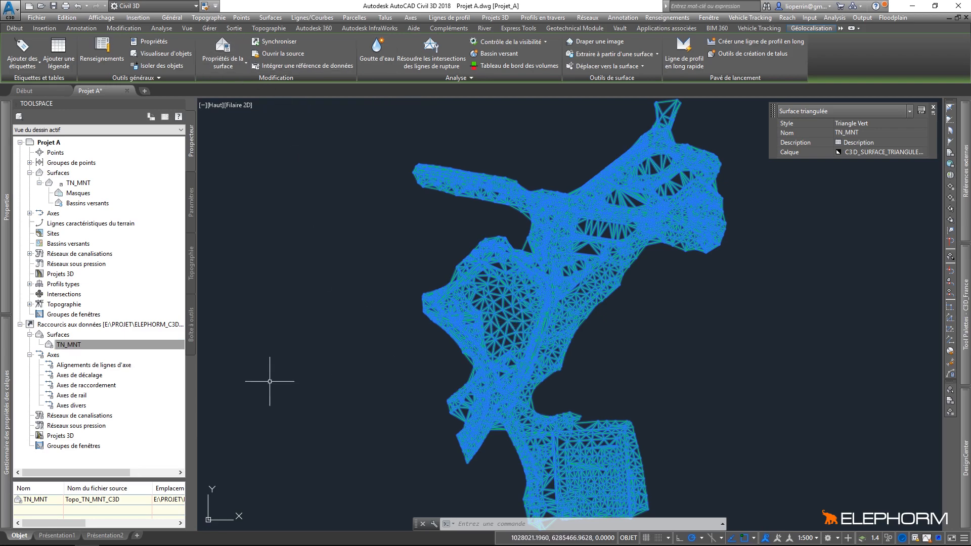
click(68, 346)
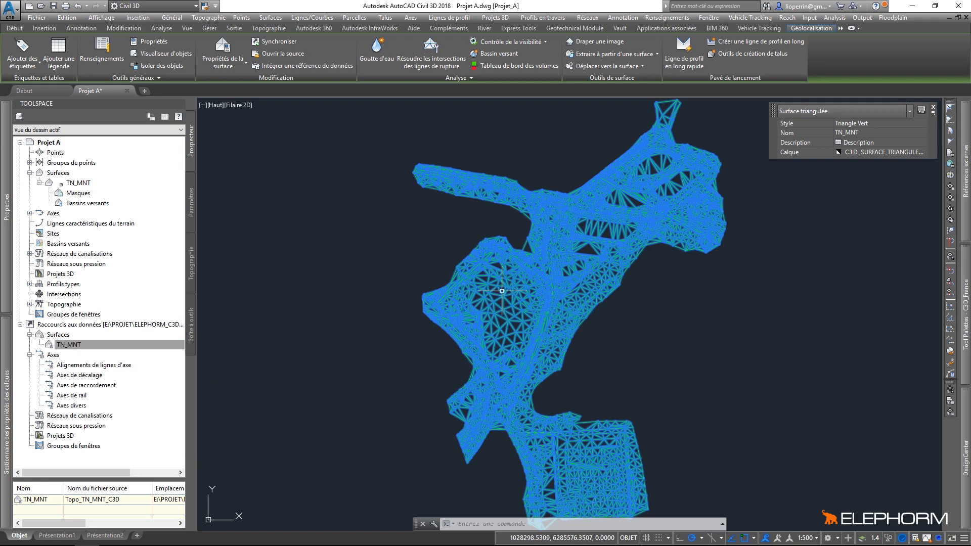
right_click(78, 344)
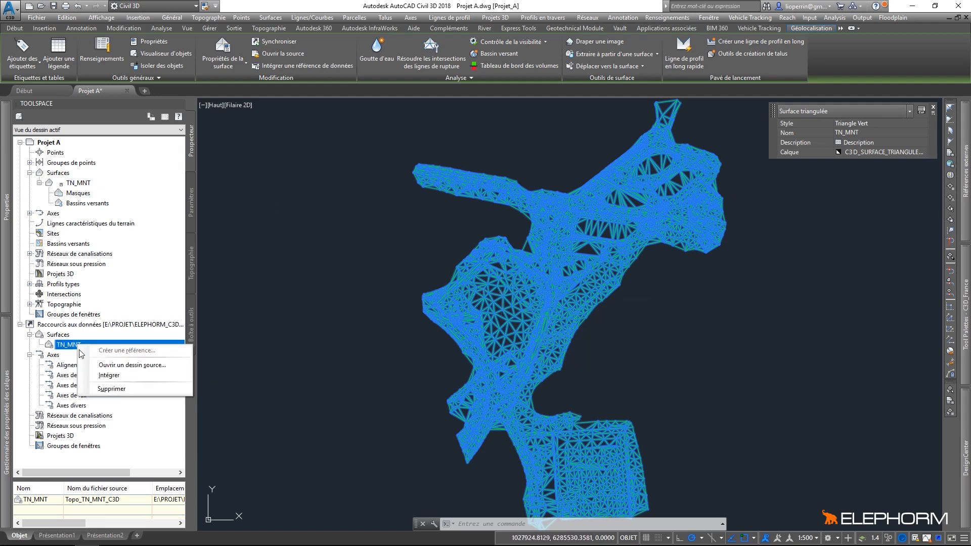
click(116, 365)
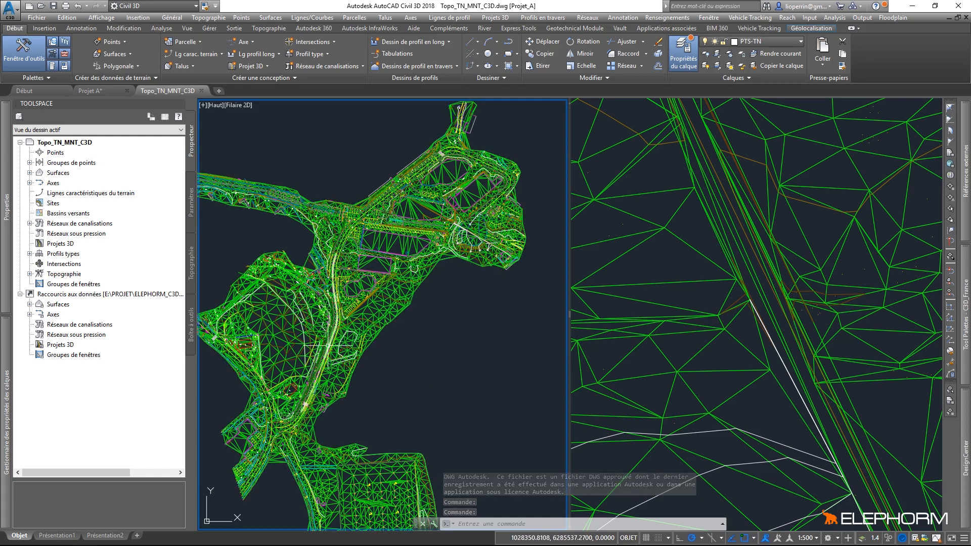
click(201, 91)
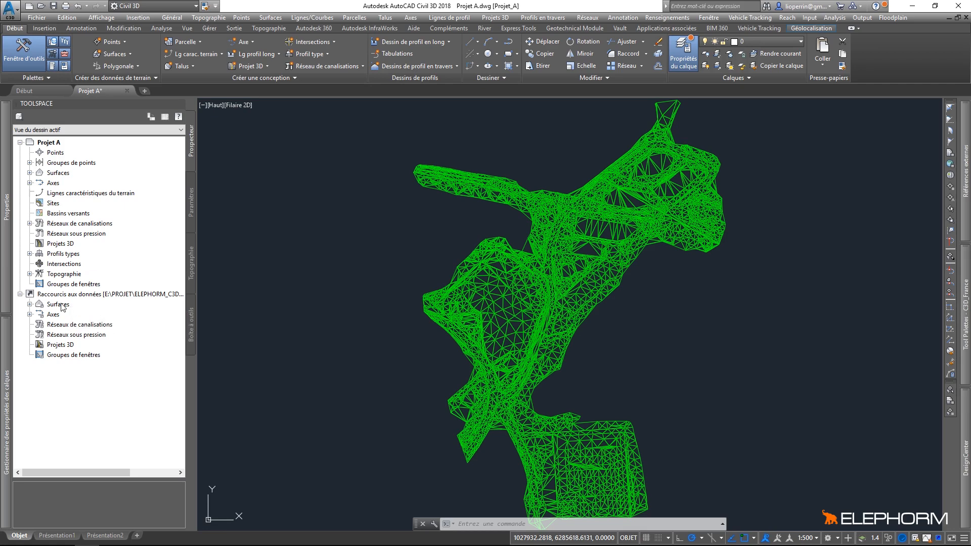
Show the referenced surface under Projet A's surfaces and save the drawing.
drag(62, 307, 384, 212)
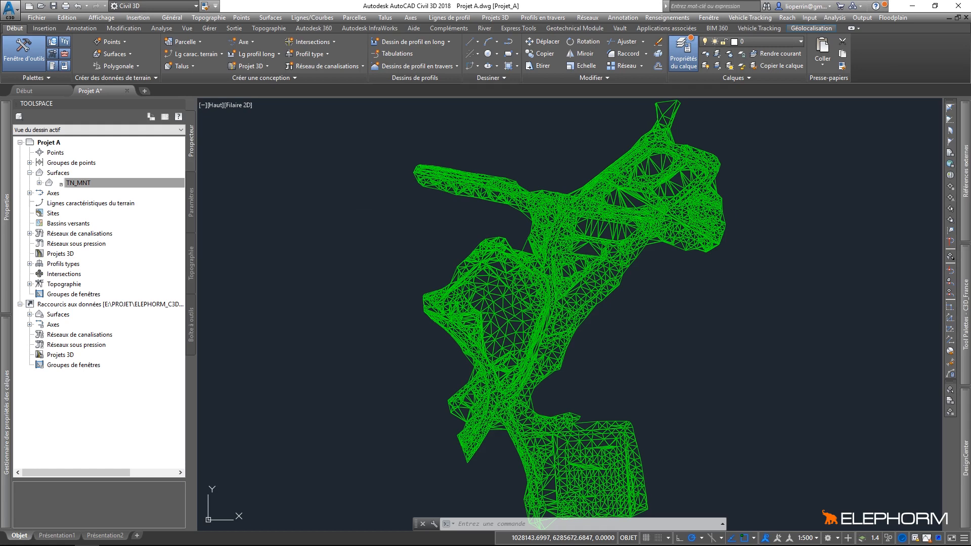
key(ctrl+s)
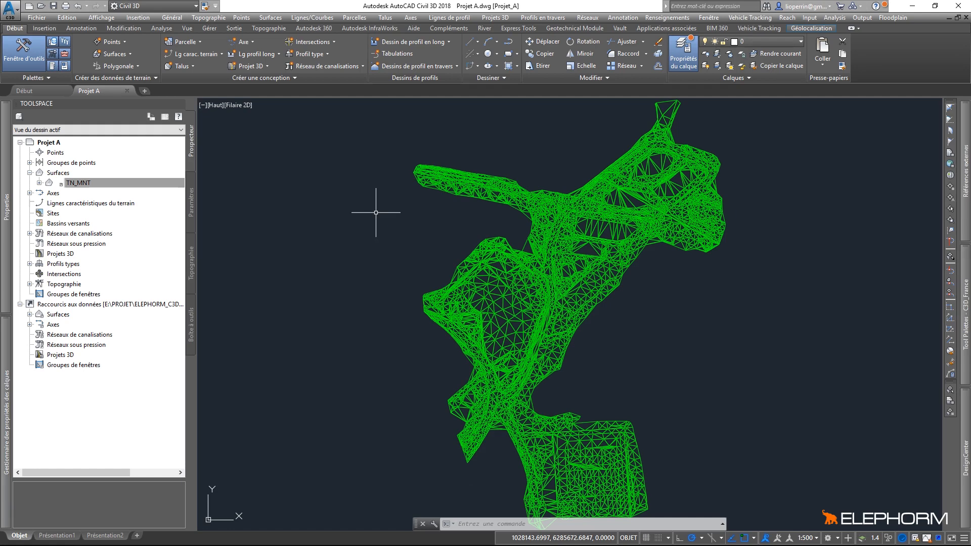
Switch to File Explorer and compare the size of Projet A.dwg with the source drawings in the Terrain folder.
drag(970, 137, 449, 144)
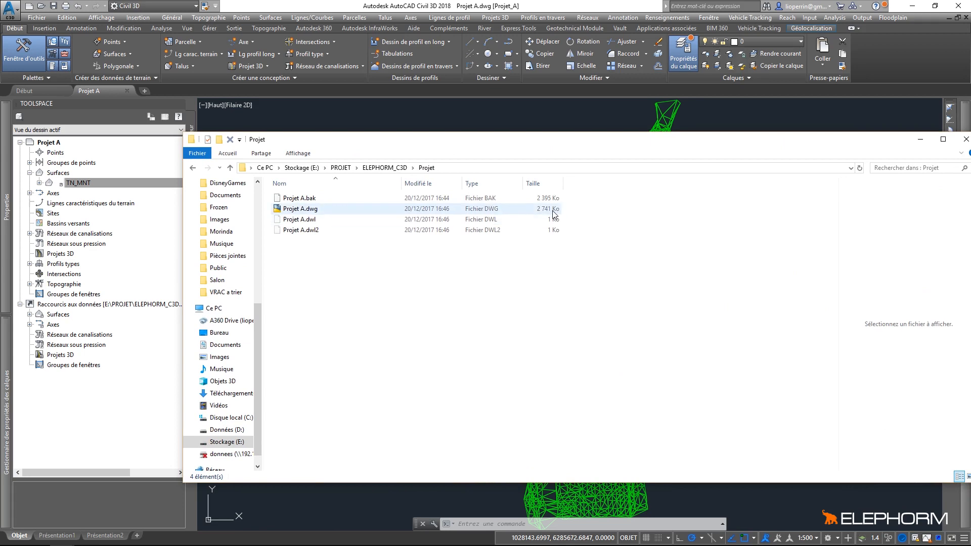
click(555, 209)
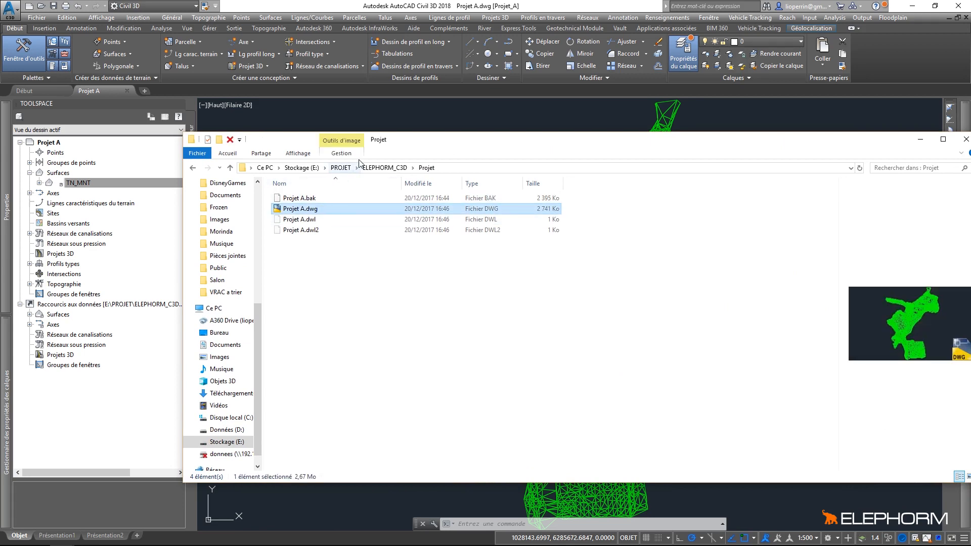
click(384, 167)
double_click(303, 219)
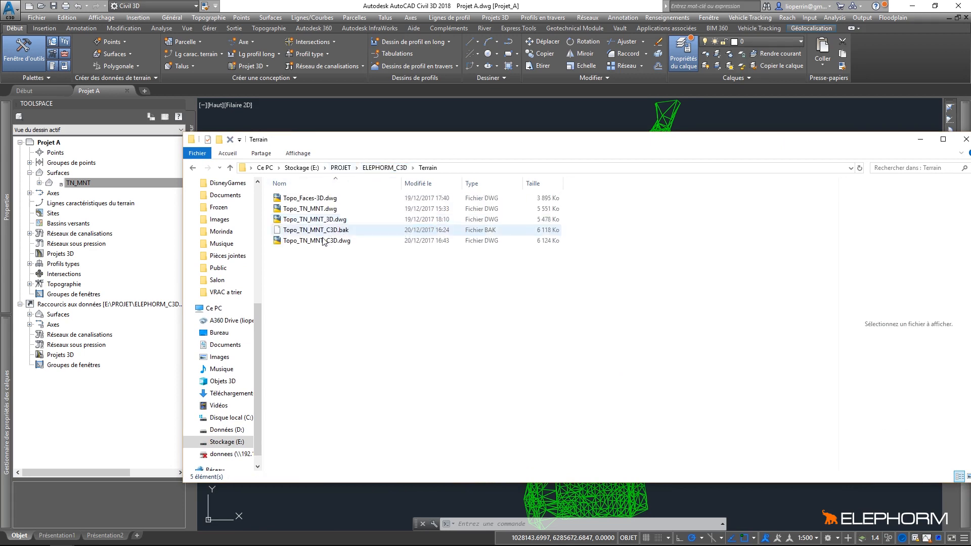
Check the file sizes of Topo_TN_MNT_3D.dwg and Topo_TN_MNT_C3D.dwg in the Terrain folder.
click(328, 222)
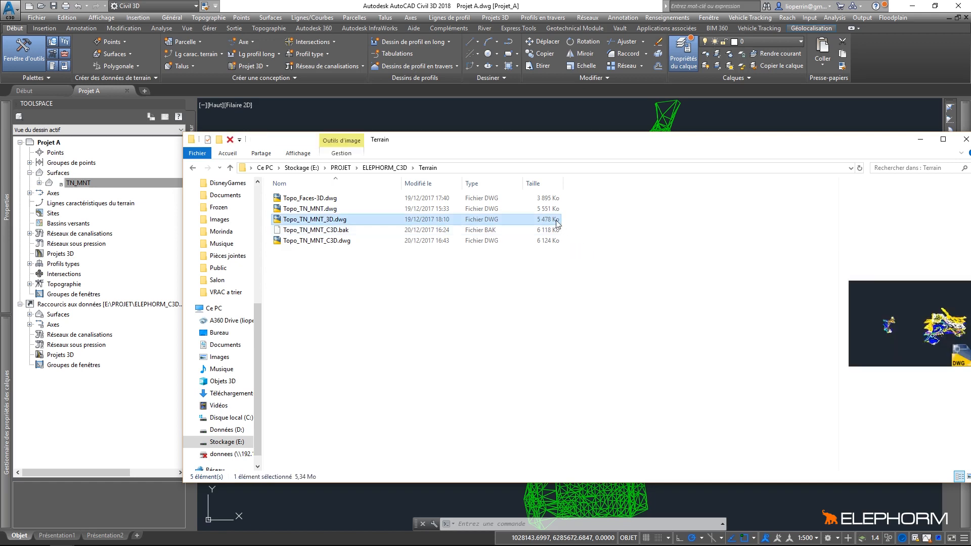
click(531, 208)
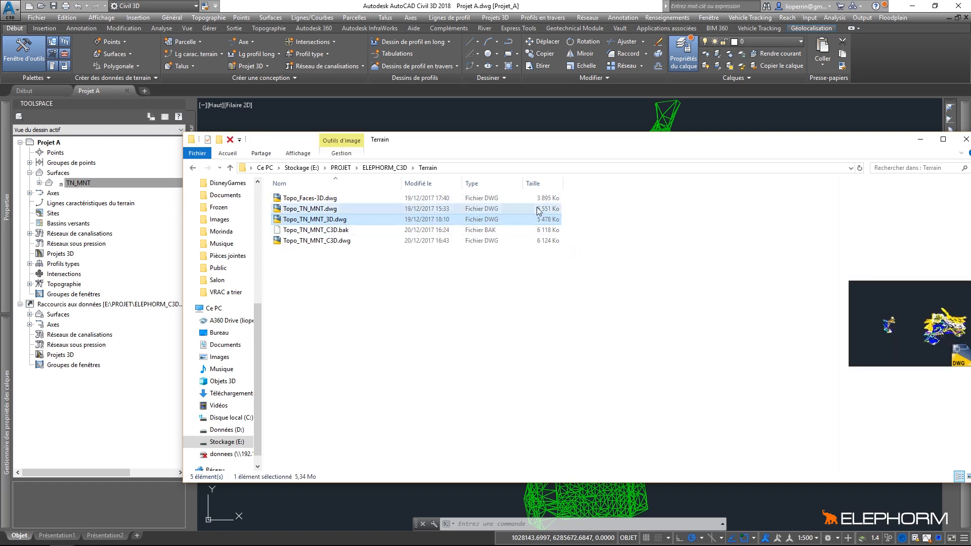
click(537, 242)
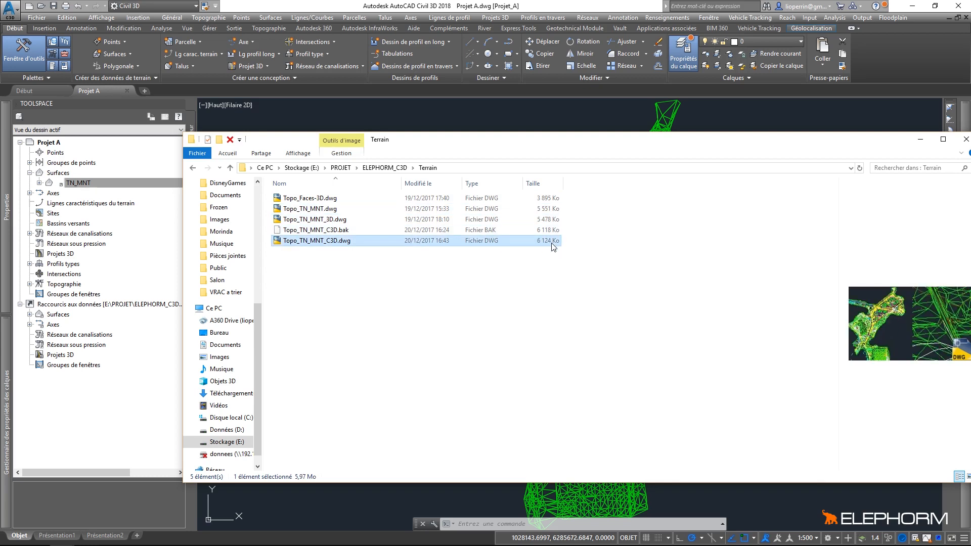
Check the size of Projet A.dwg in the Projet folder of ELEPHORM_C3D and return to the drawing in Civil 3D.
click(394, 169)
double_click(337, 206)
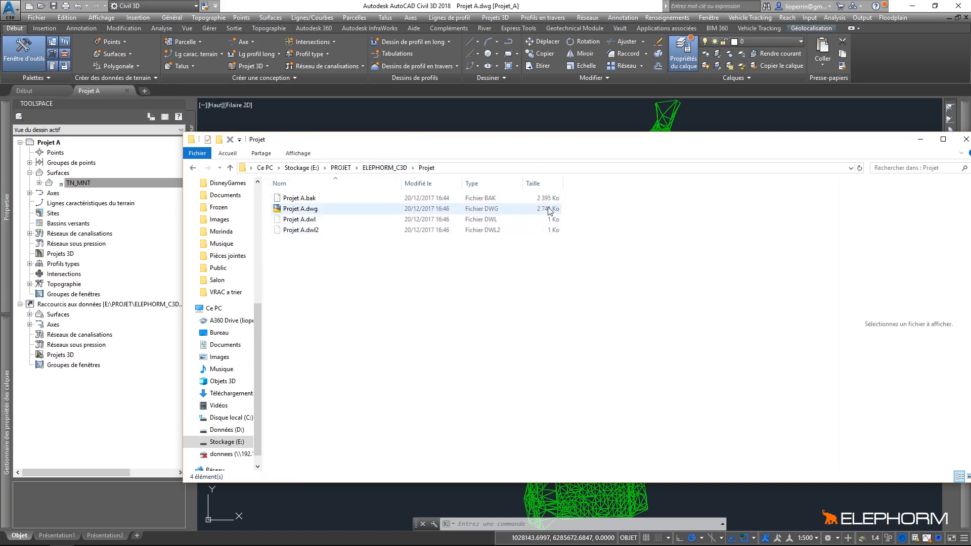
click(920, 139)
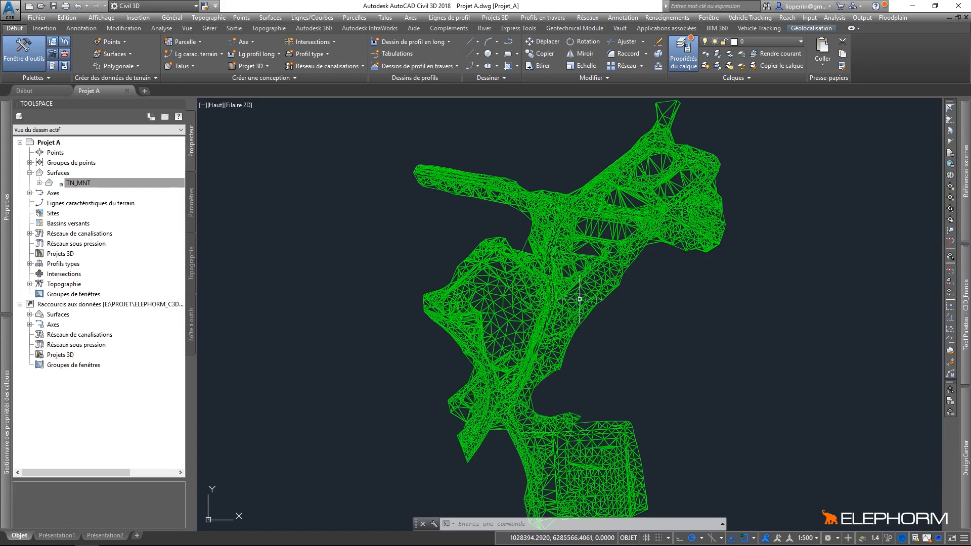
mouse_move(579, 299)
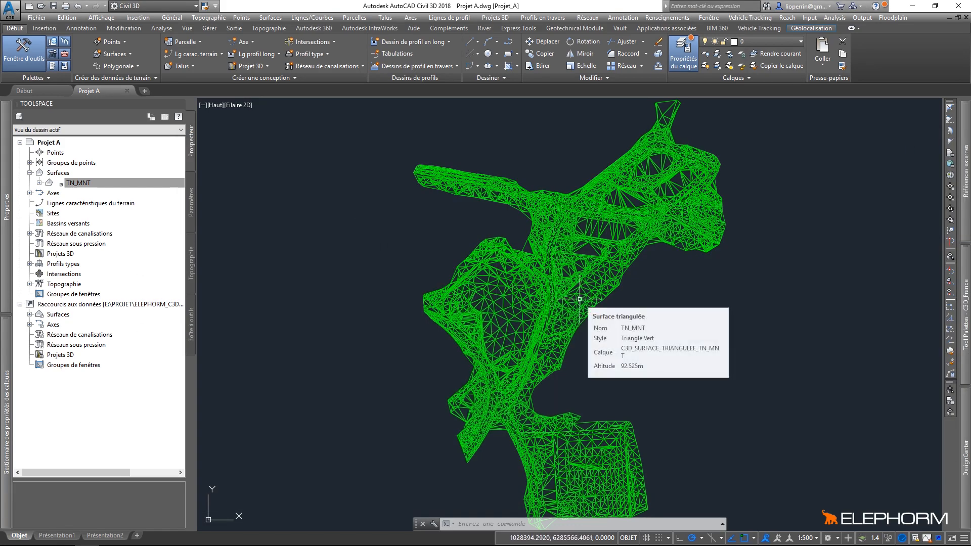